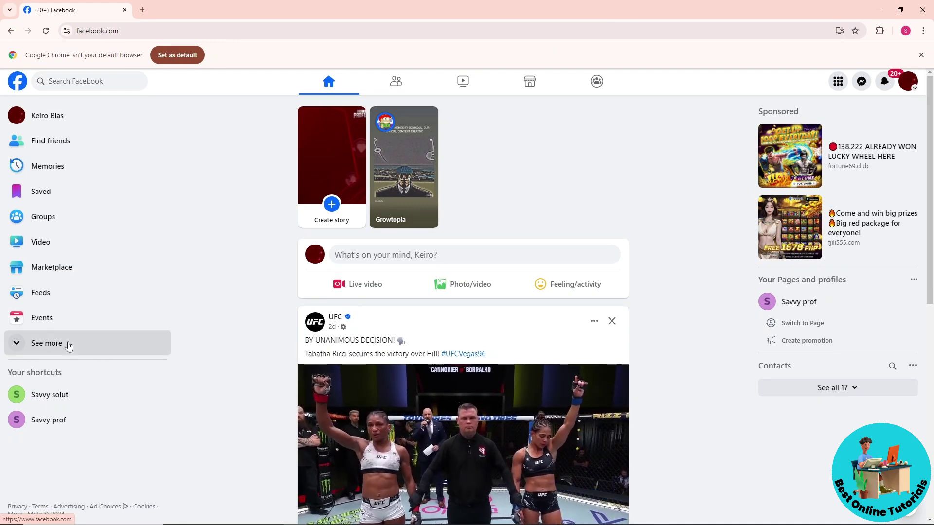
Expand the sidebar's See more shortcuts and launch Ads Manager
{"action": "left_click", "coordinate": [32, 343]}
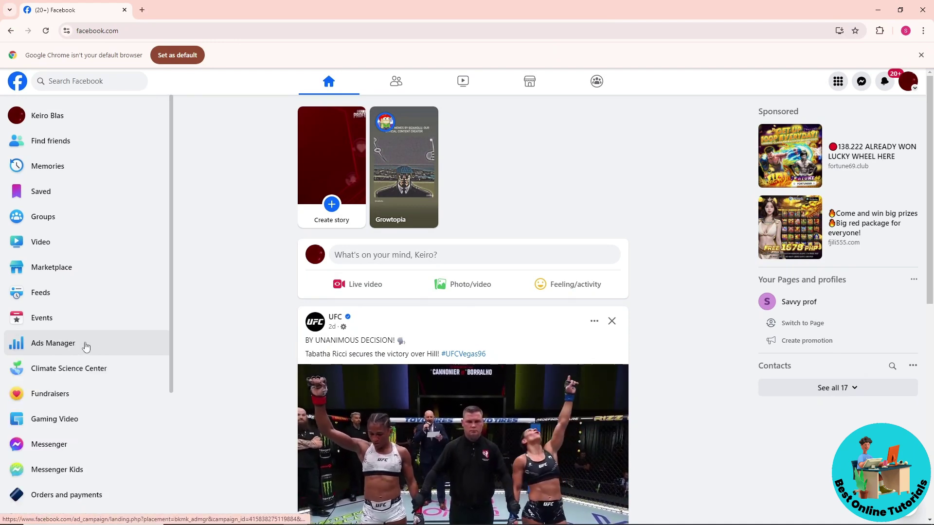
{"action": "left_click", "coordinate": [68, 344]}
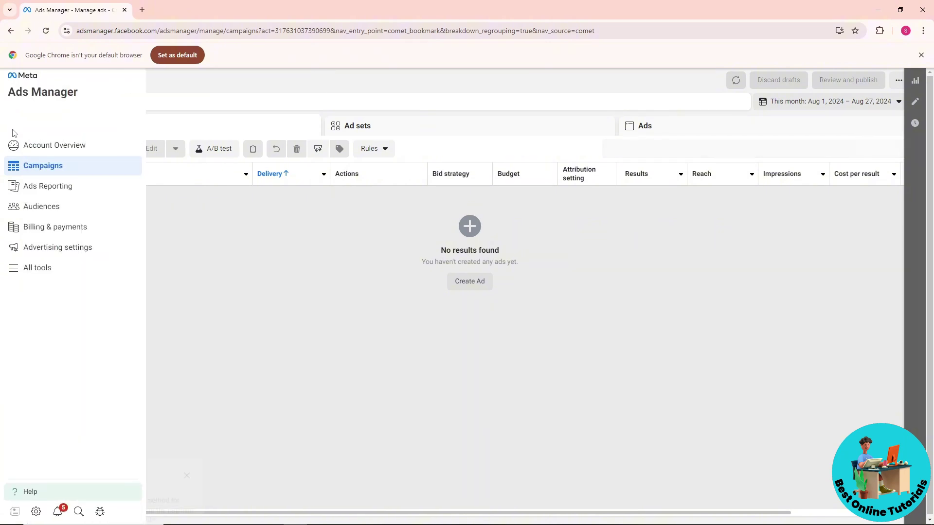
{"action": "mouse_move", "coordinate": [73, 183]}
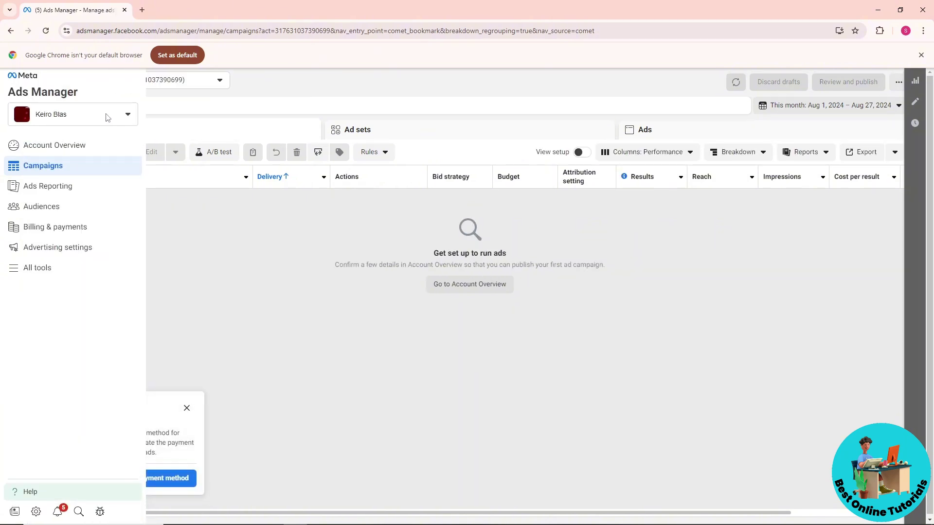
Switch Ads Manager to the SAvvyjohn portfolio and go to its Business settings via All tools
{"action": "left_click", "coordinate": [111, 115]}
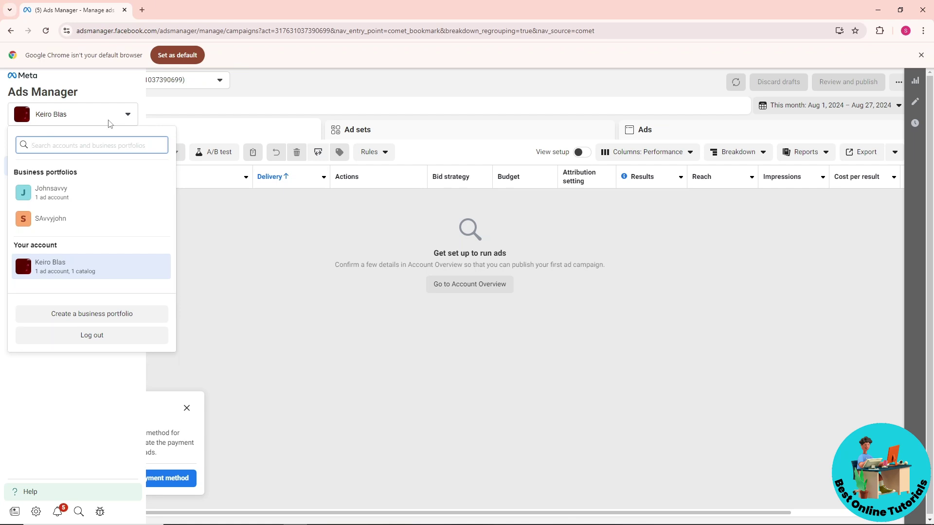
{"action": "left_click", "coordinate": [86, 219]}
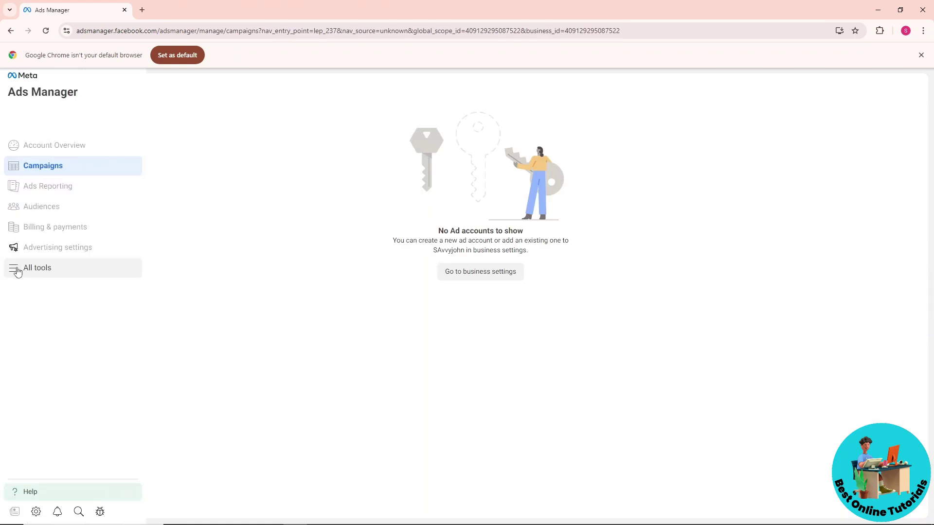
{"action": "left_click", "coordinate": [16, 271]}
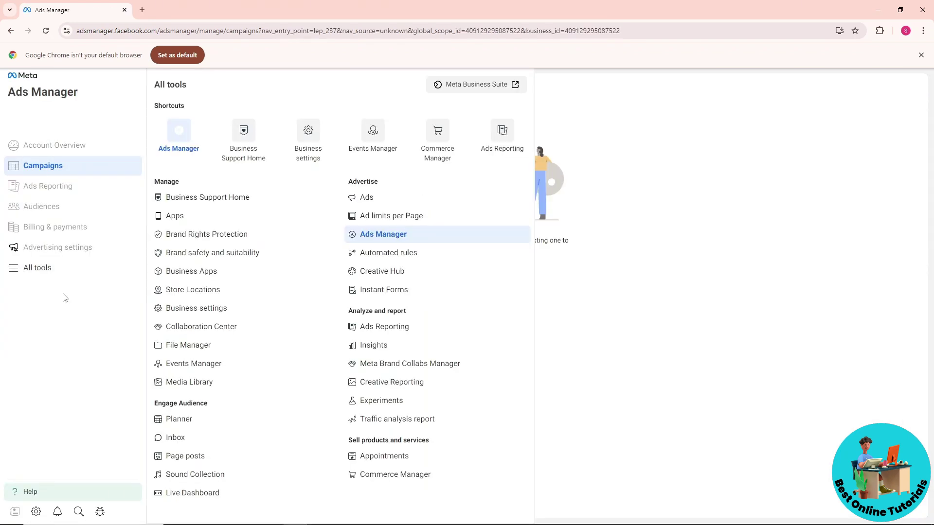
{"action": "left_click", "coordinate": [183, 313]}
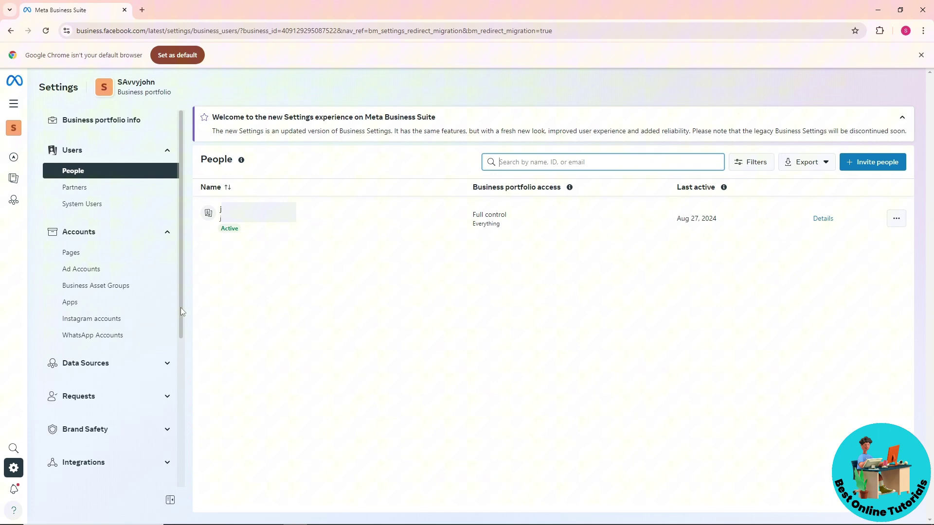
{"action": "scroll", "coordinate": [129, 350], "scroll_direction": "down", "scroll_amount": 5}
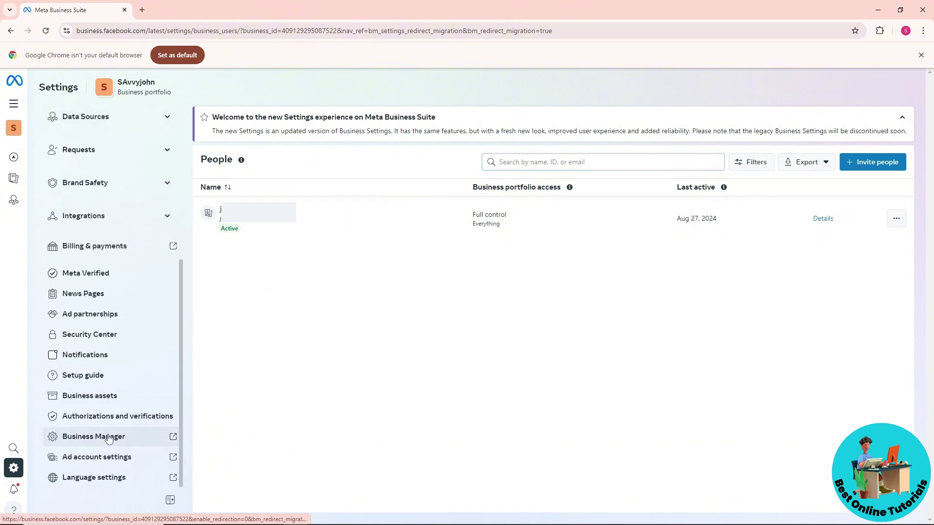
Open SAvvyjohn's legacy Business Manager settings from the sidebar's external link
{"action": "left_click", "coordinate": [94, 437]}
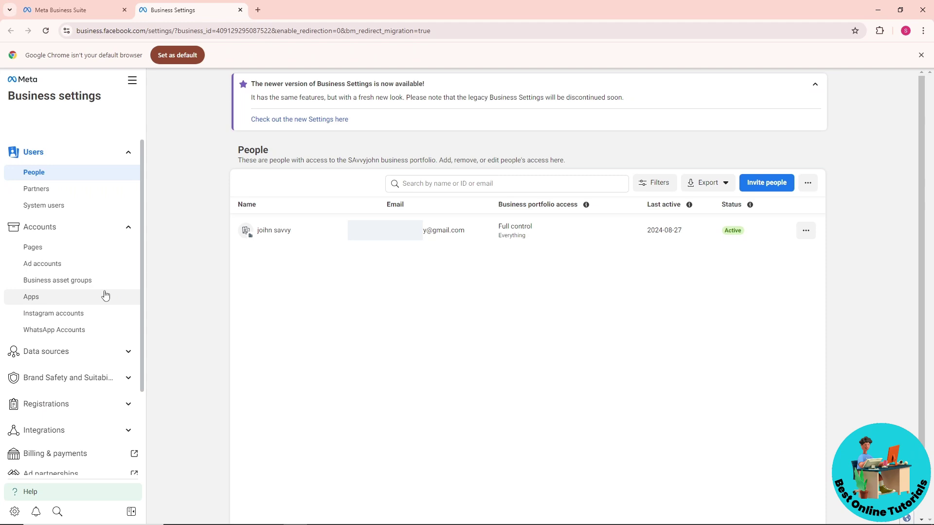
{"action": "scroll", "coordinate": [106, 295], "scroll_direction": "down", "scroll_amount": 3}
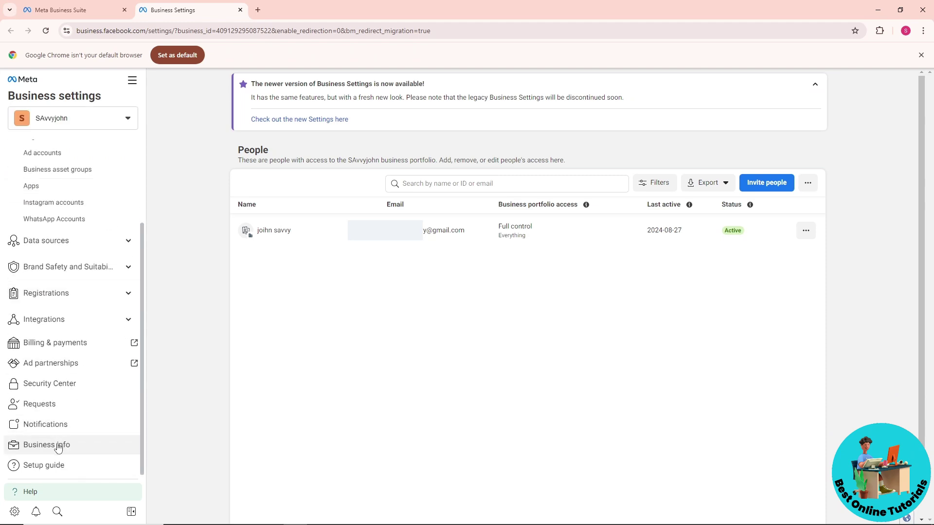
Go to SAvvyjohn's Business info page and choose Permanently delete business
{"action": "left_click", "coordinate": [58, 448]}
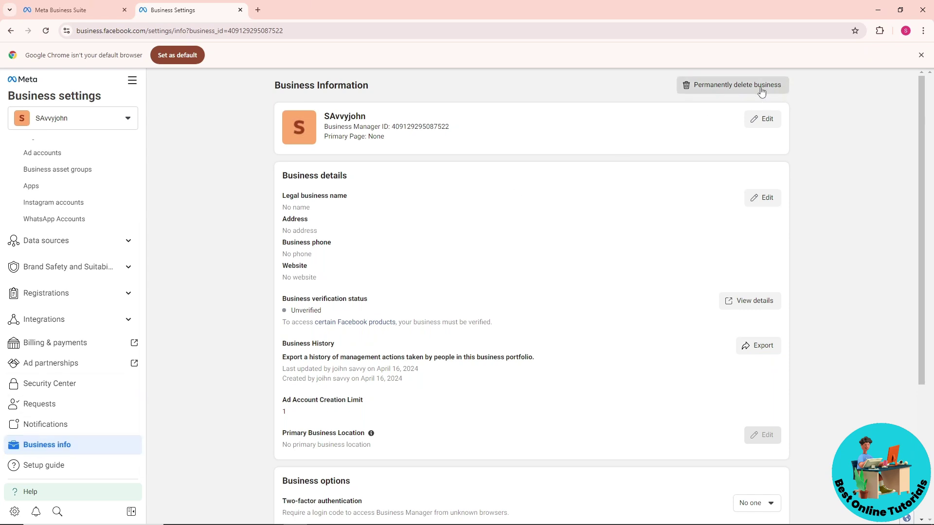
{"action": "left_click", "coordinate": [725, 84]}
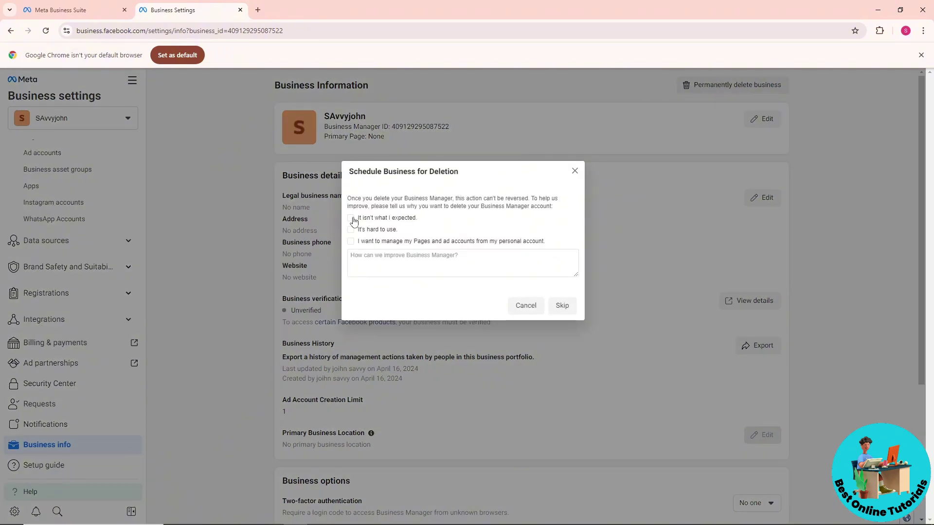
Tick all three deletion reasons and confirm the scheduling warning for SAvvyjohn
{"action": "left_click", "coordinate": [350, 219]}
{"action": "left_click", "coordinate": [351, 230]}
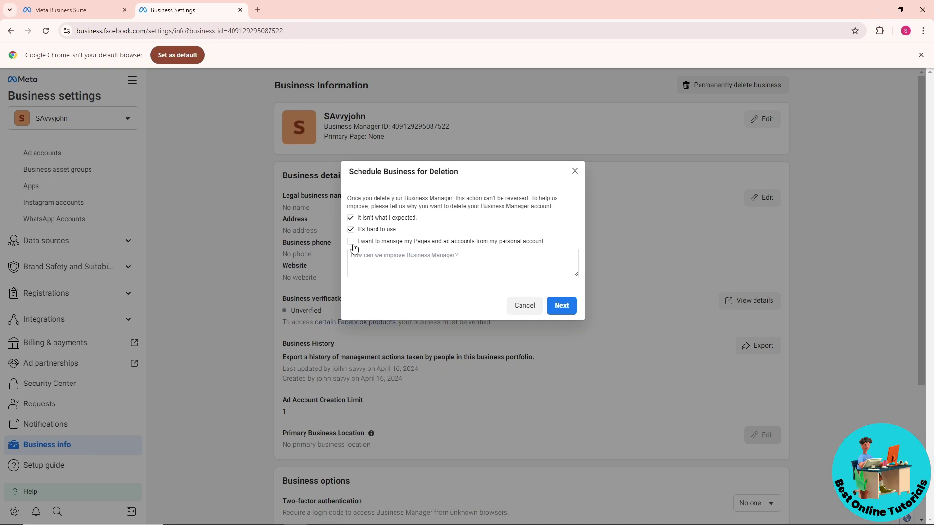
{"action": "left_click", "coordinate": [351, 241]}
{"action": "left_click", "coordinate": [561, 306]}
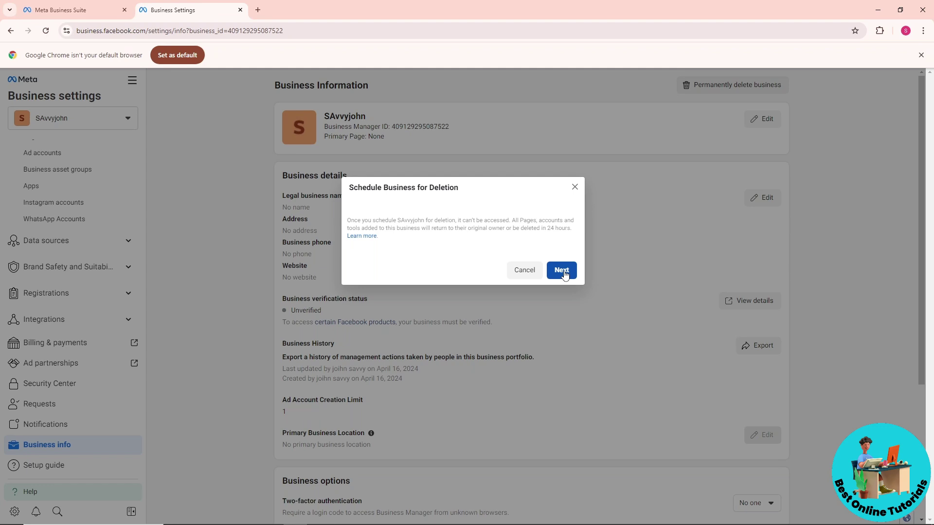
{"action": "left_click", "coordinate": [561, 272]}
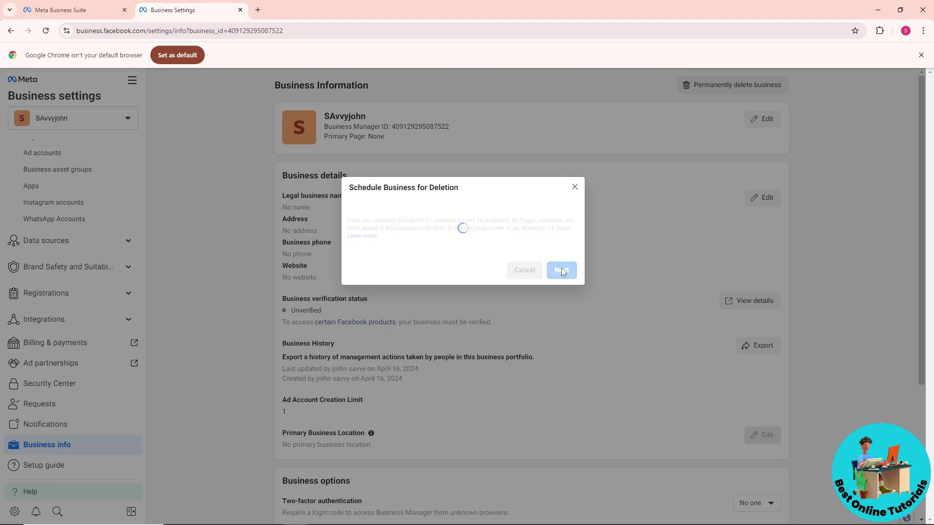
Submit the account password and read the confirmation that deletion happens in 24 hours
{"action": "left_click", "coordinate": [424, 251]}
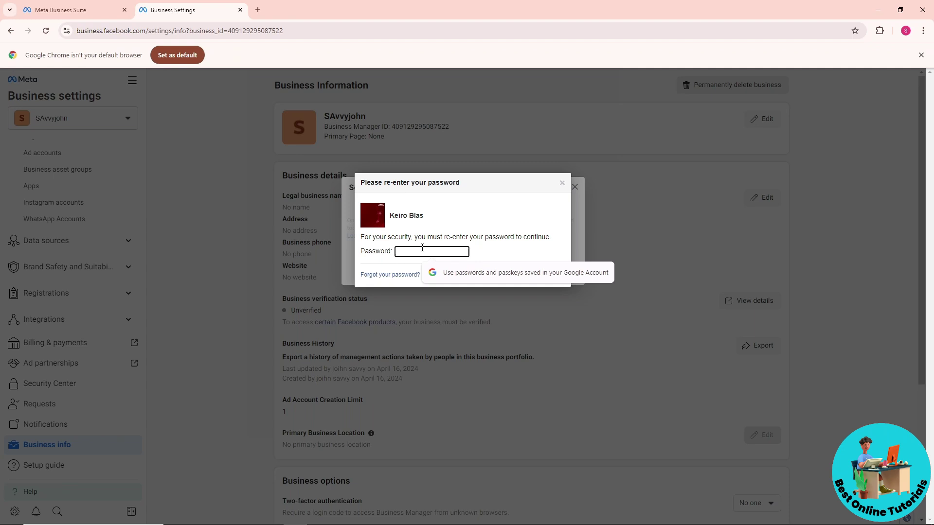
{"action": "type", "text": "••"}
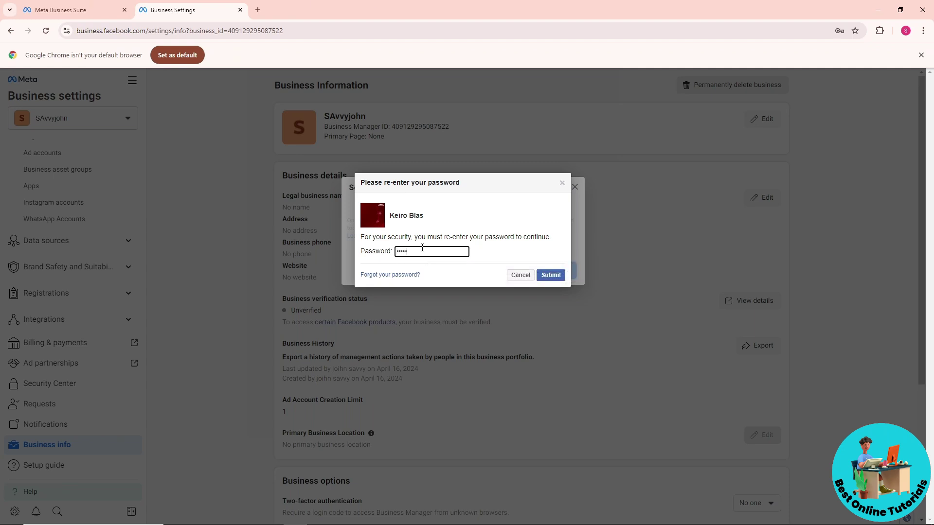
{"action": "left_click", "coordinate": [551, 275]}
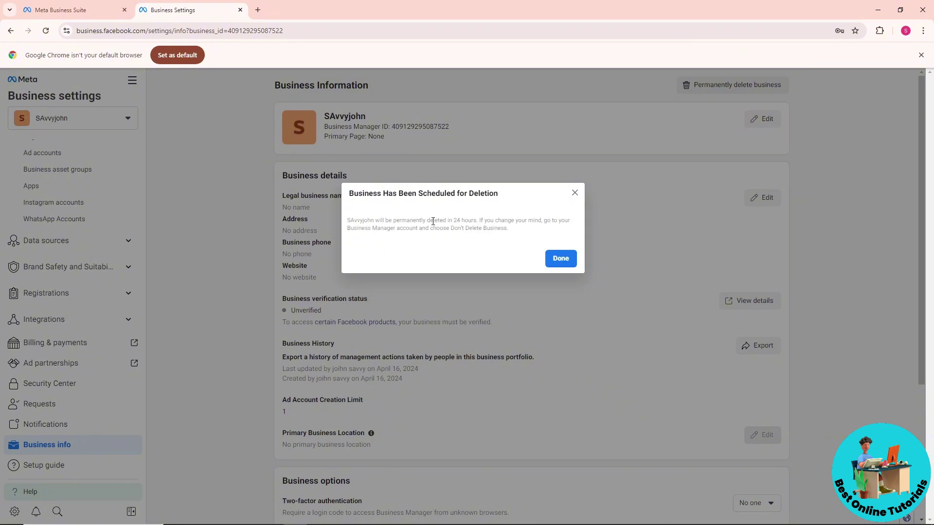
{"action": "left_click_drag", "start_coordinate": [433, 221], "coordinate": [468, 220]}
{"action": "triple_click", "coordinate": [467, 220]}
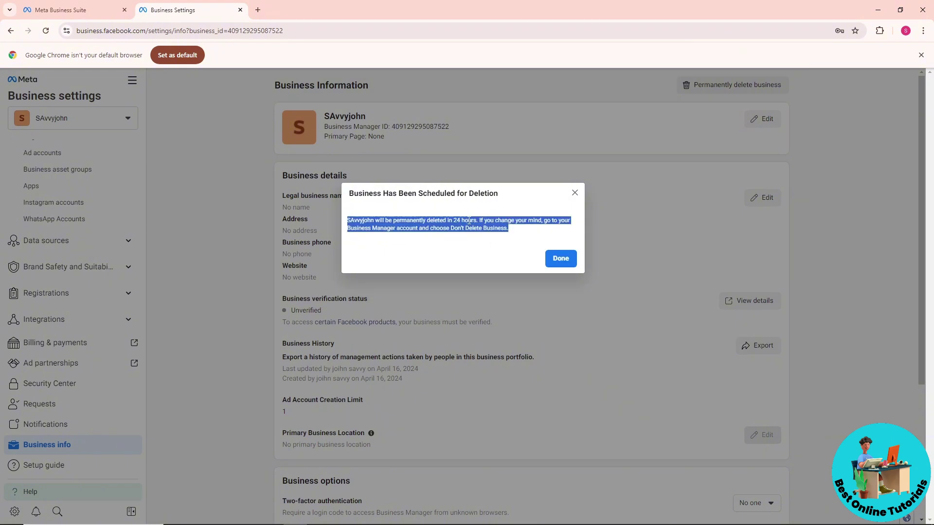
{"action": "double_click", "coordinate": [467, 221]}
{"action": "mouse_move", "coordinate": [271, 515]}
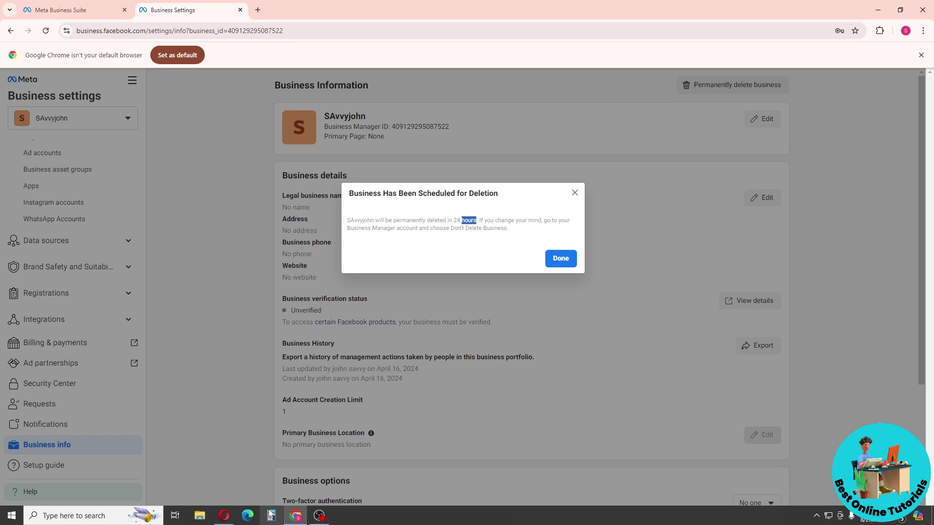
Dismiss the deletion notice and choose Create a business portfolio from the Ads Manager account switcher
{"action": "left_click", "coordinate": [560, 258]}
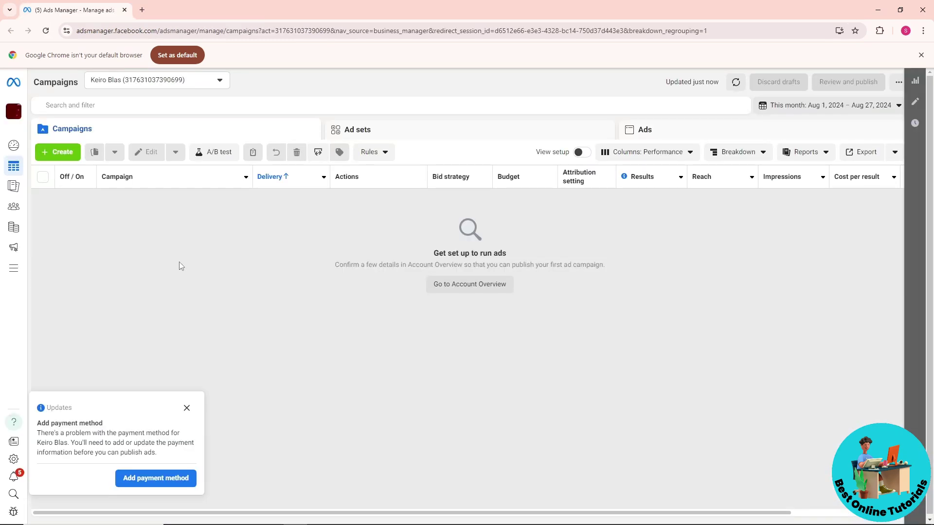
{"action": "left_click", "coordinate": [15, 110]}
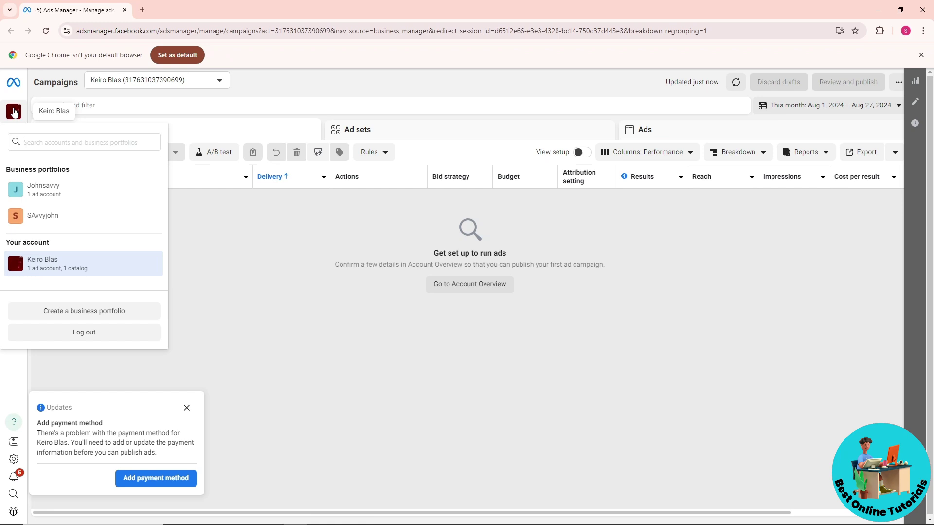
{"action": "left_click", "coordinate": [92, 313]}
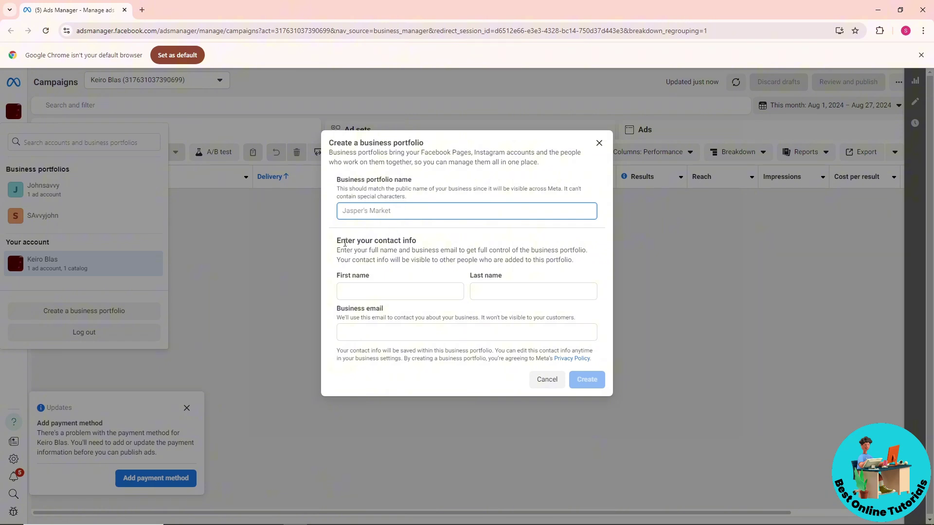
{"action": "left_click_drag", "start_coordinate": [337, 245], "coordinate": [429, 245]}
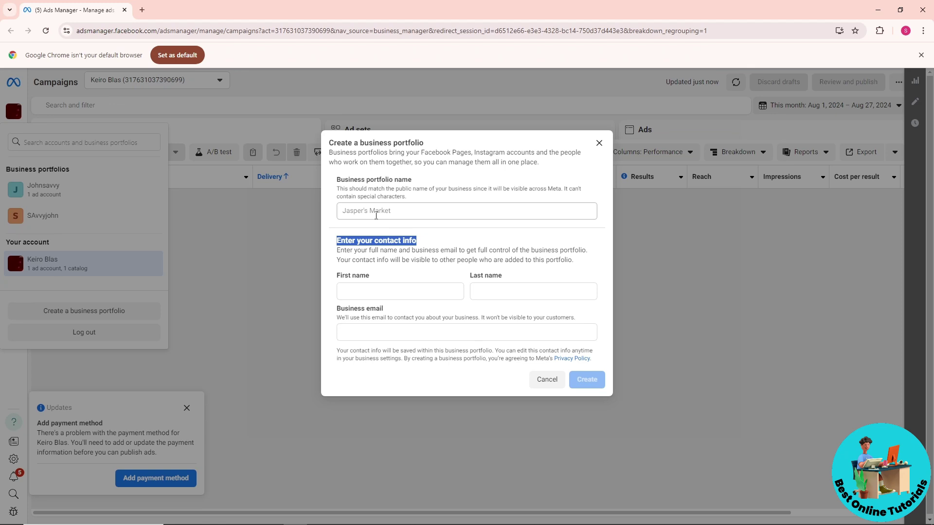